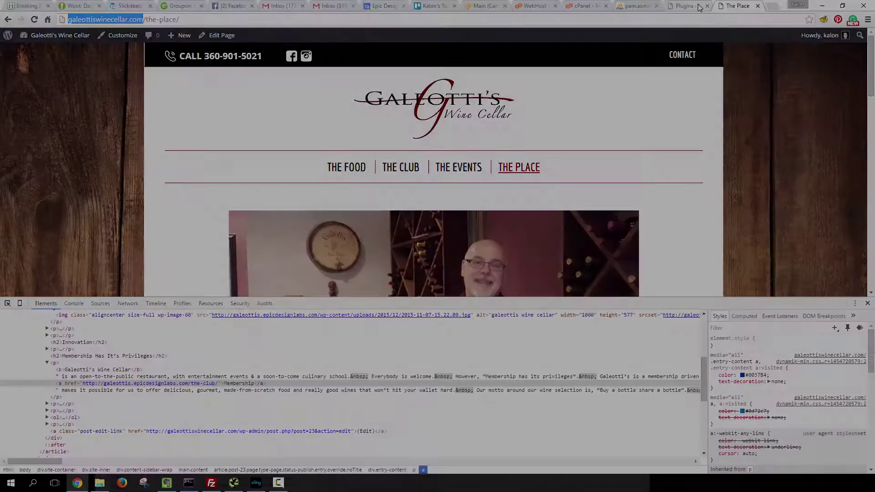
# Step: Return to the Installed Plugins list, which shows five remaining plugins
pyautogui.click(700, 6)
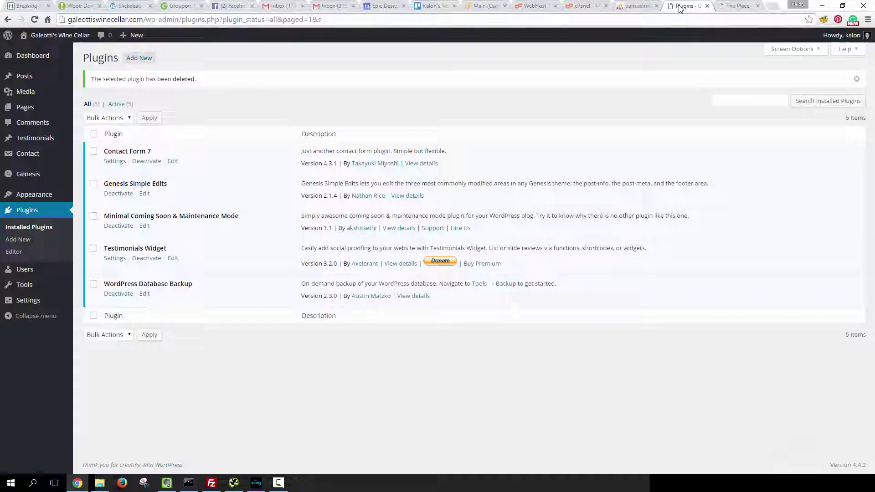
# Step: Search 'update urls', then install and activate the Velvet Blues Update URLs 3.2.4 plugin
pyautogui.click(141, 58)
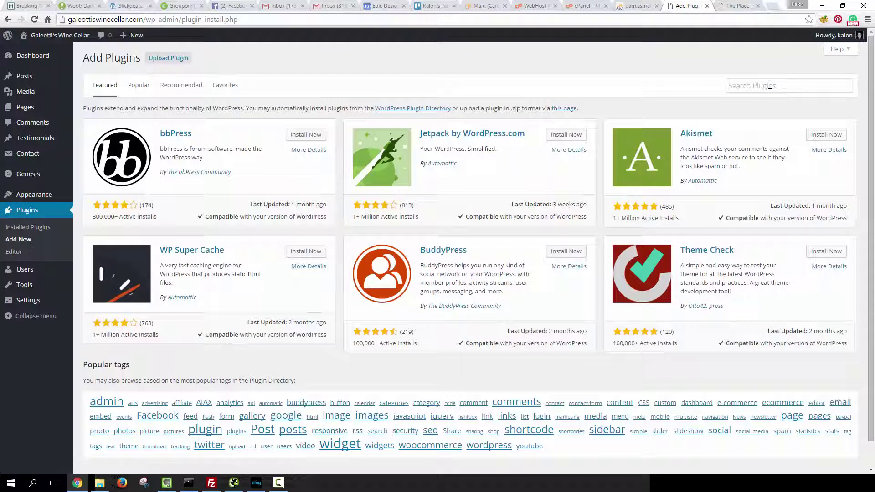
pyautogui.click(770, 86)
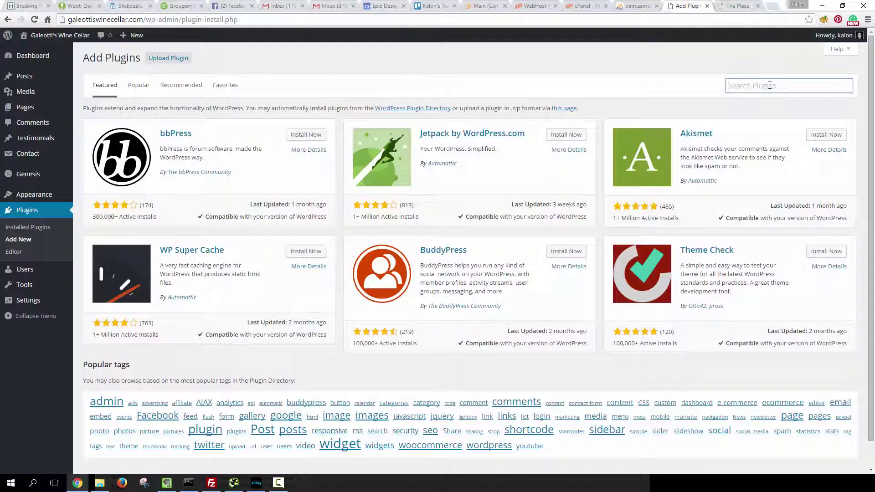
pyautogui.write('update urls')
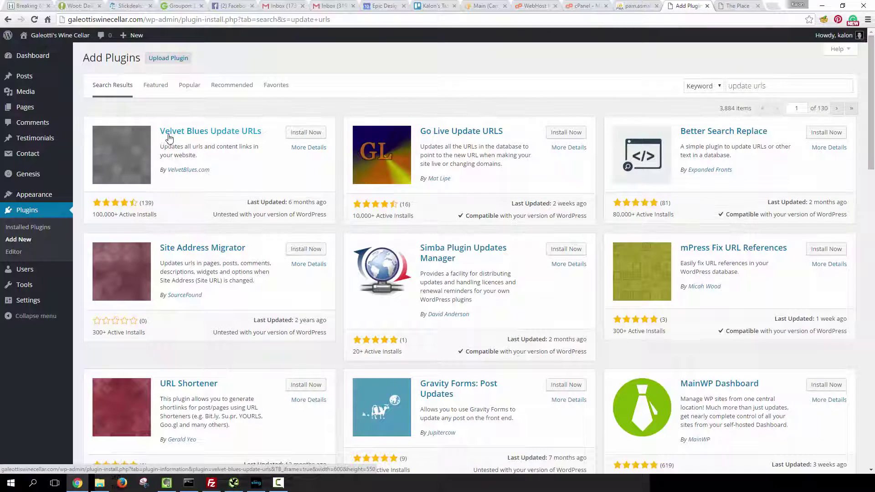
pyautogui.click(305, 134)
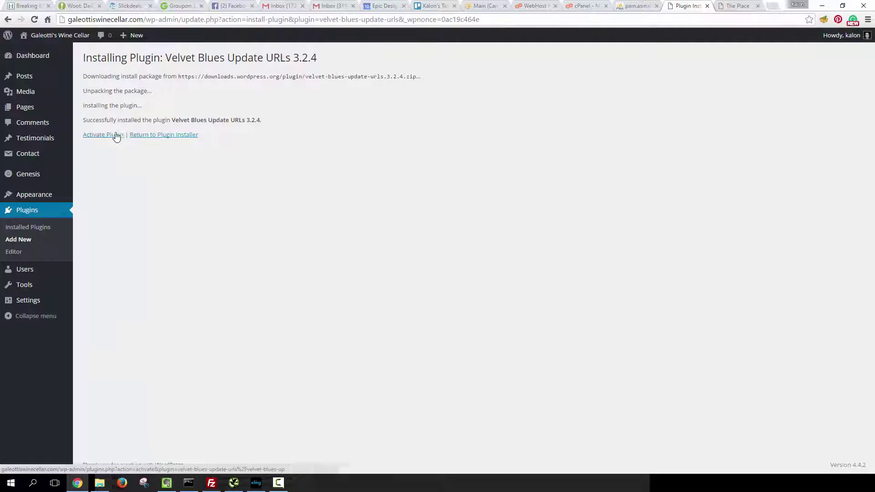
pyautogui.click(116, 135)
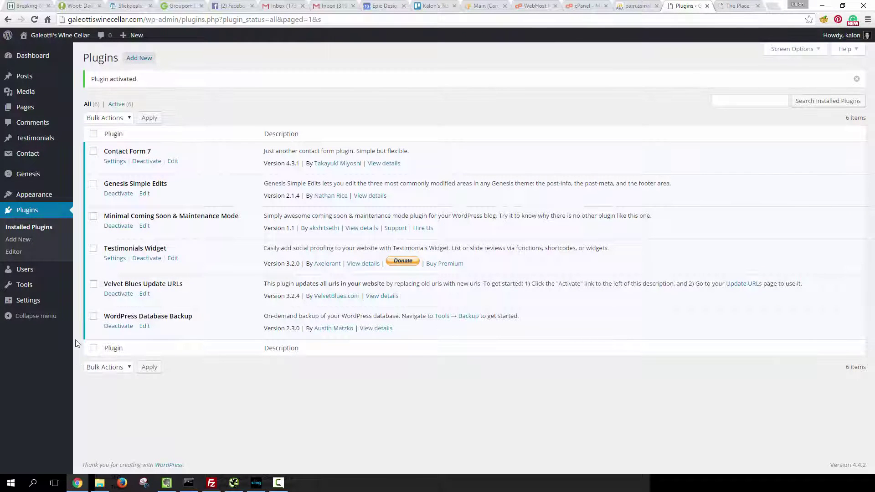
# Step: Open the Velvet Blues Update URLs tool under Tools > Update URLs
pyautogui.moveTo(48, 286)
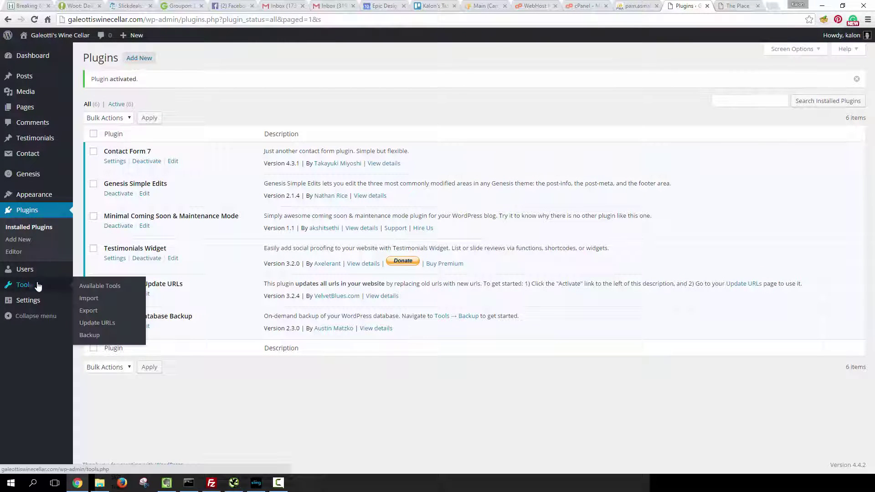
pyautogui.click(109, 324)
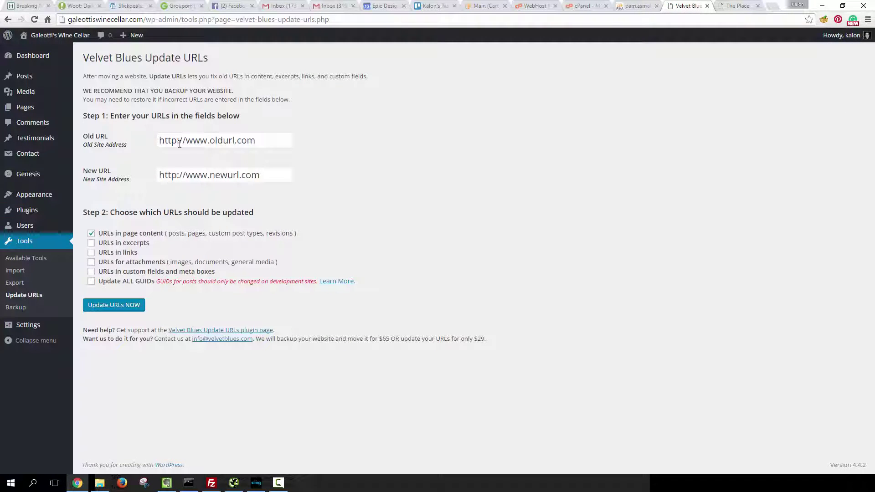
pyautogui.click(200, 141)
pyautogui.click(188, 175)
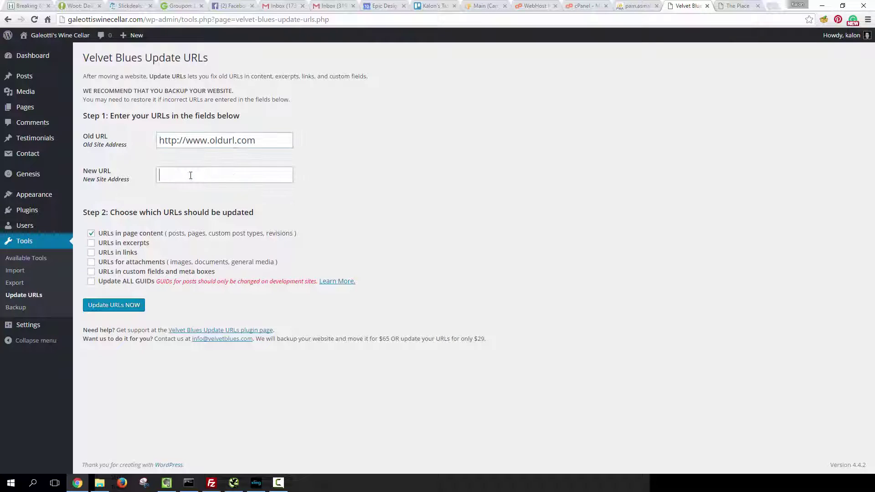
# Step: Copy the old Membership link address from The Place page
pyautogui.click(742, 6)
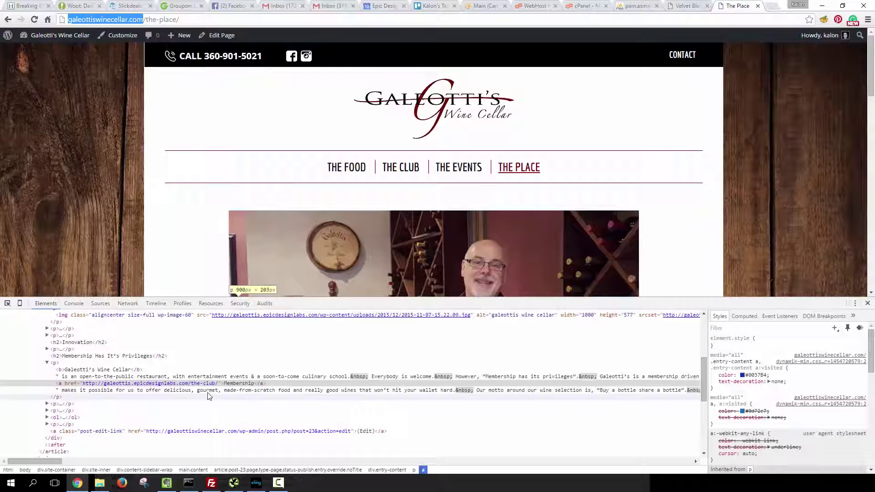
pyautogui.rightClick(140, 388)
pyautogui.click(173, 366)
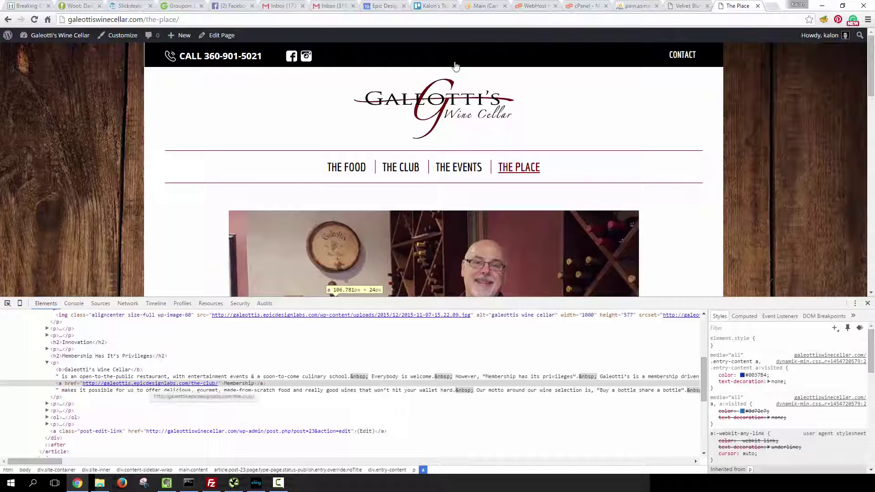
pyautogui.click(683, 6)
pyautogui.click(226, 138)
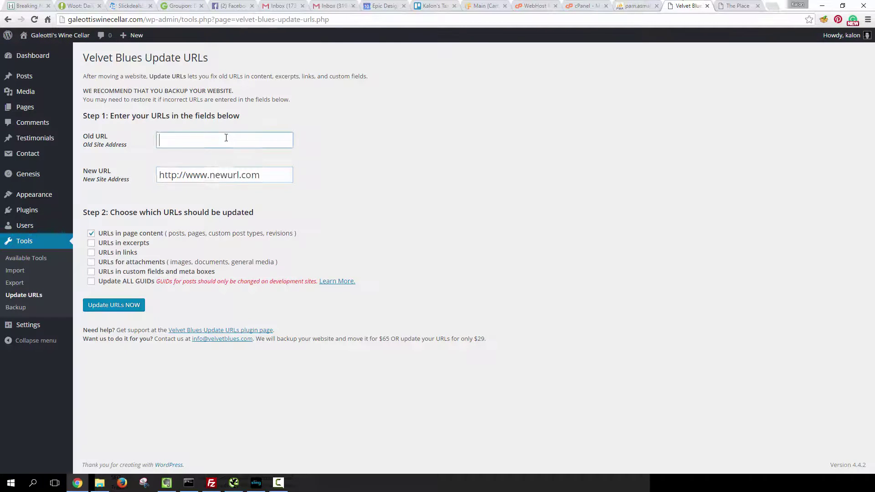
pyautogui.hotkey('ctrl', 'v')
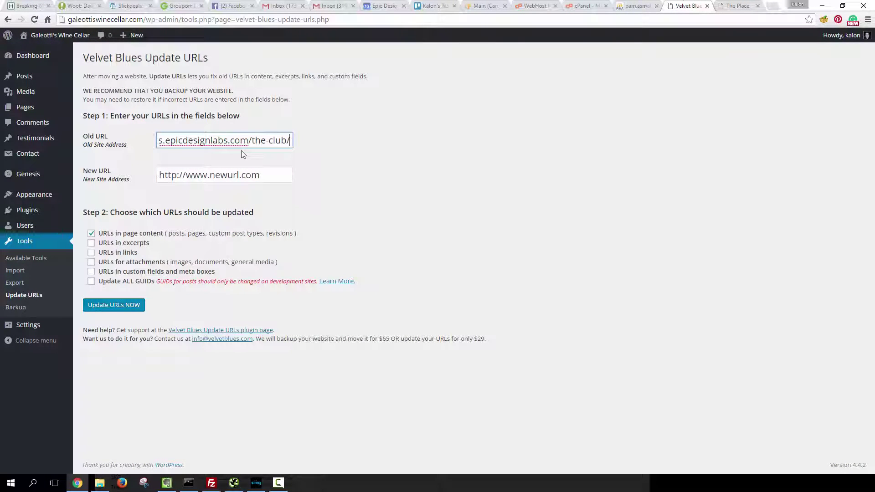
pyautogui.press('BackSpace')
pyautogui.press('BackSpace')
pyautogui.press('BackSpace')
pyautogui.press('BackSpace')
pyautogui.press('BackSpace')
pyautogui.press('BackSpace')
pyautogui.press('BackSpace')
pyautogui.press('BackSpace')
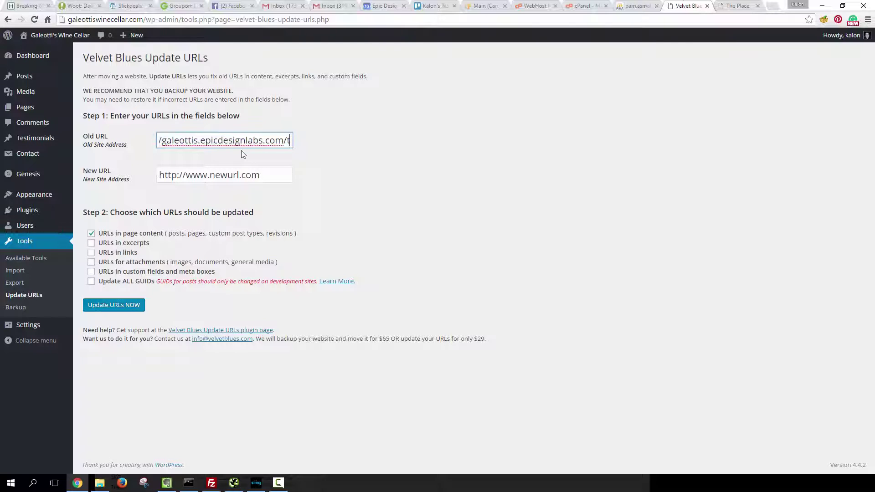
pyautogui.press('BackSpace')
pyautogui.press('BackSpace')
pyautogui.hotkey('ctrl', 'a')
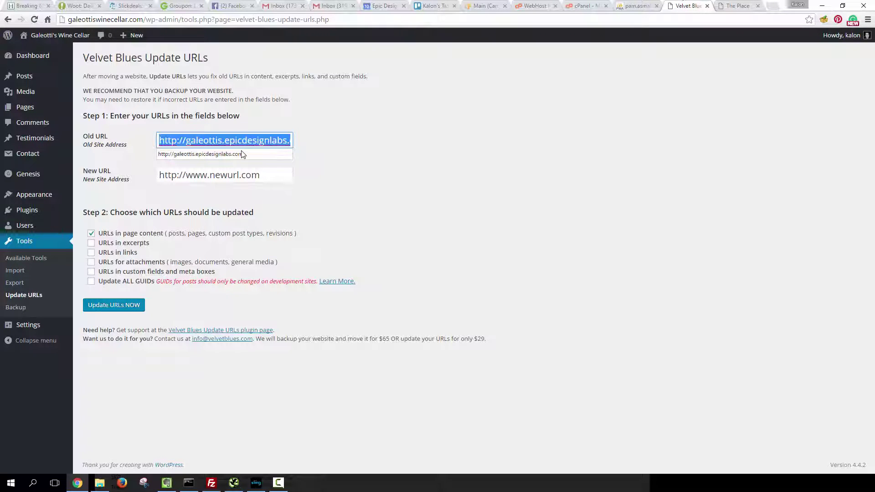
pyautogui.press('End')
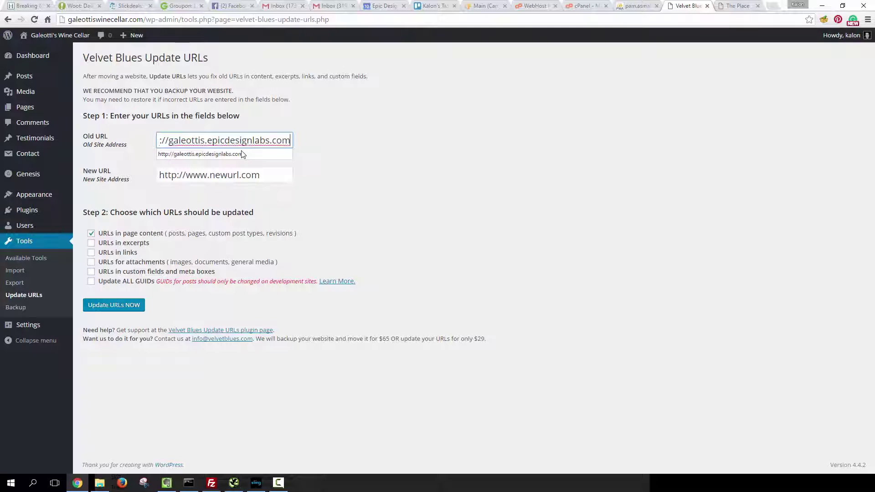
pyautogui.doubleClick(275, 141)
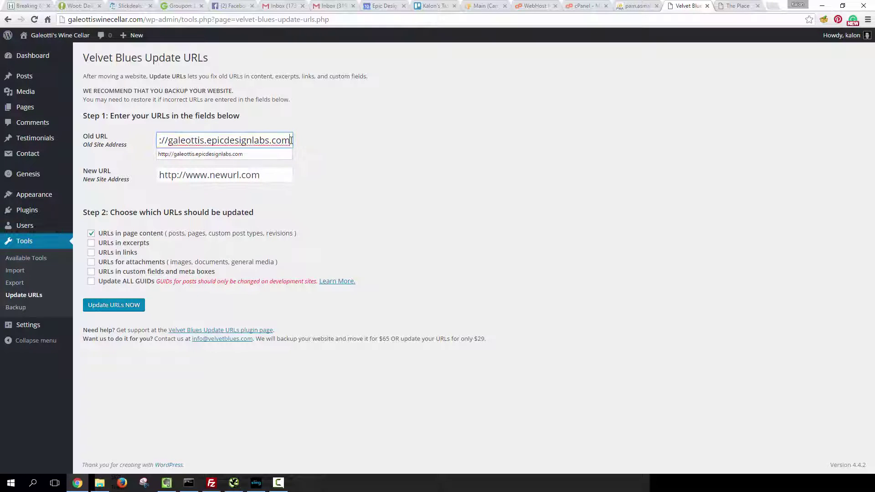
pyautogui.moveTo(289, 141); pyautogui.dragTo(102, 145)
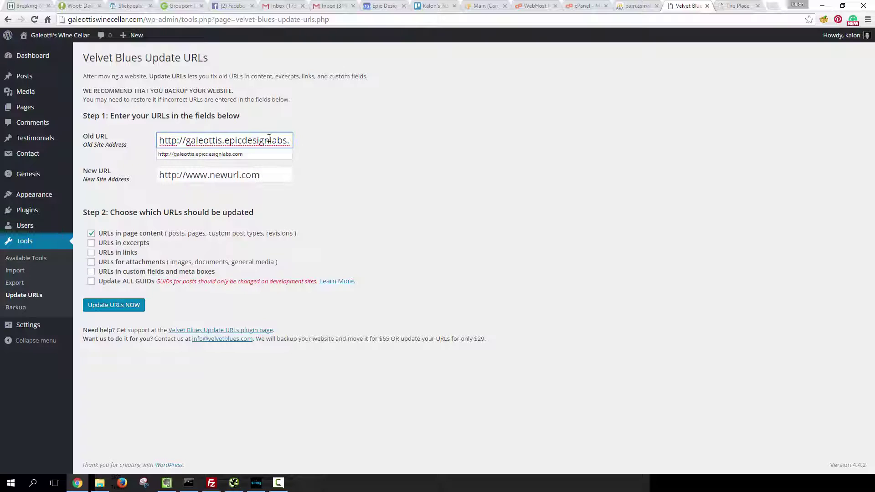
pyautogui.click(313, 145)
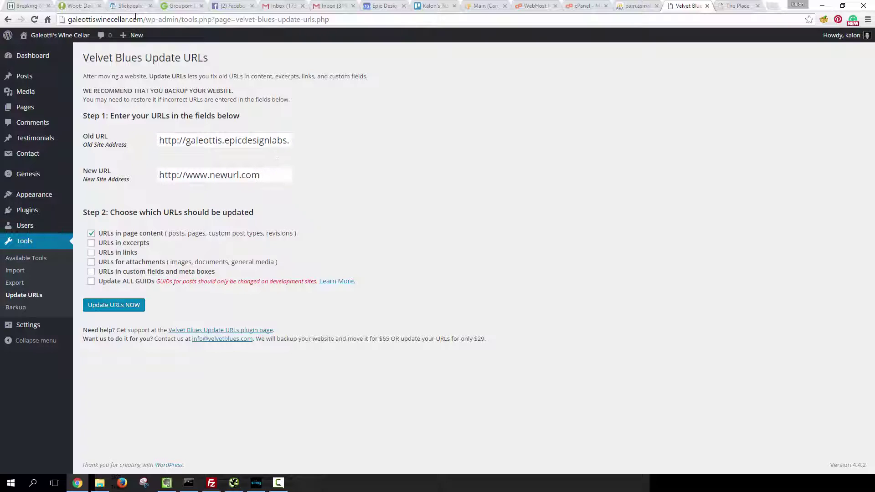
pyautogui.moveTo(142, 19); pyautogui.dragTo(68, 19)
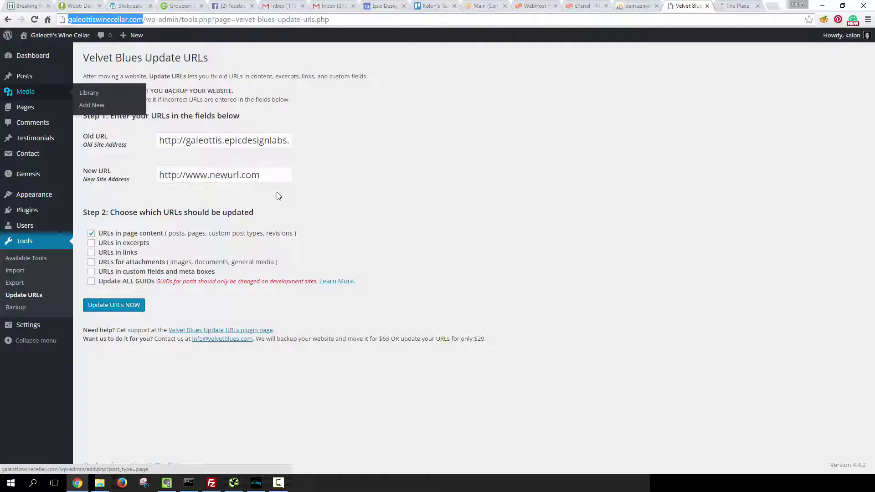
pyautogui.hotkey('ctrl', 'c')
pyautogui.tripleClick(256, 175)
pyautogui.press('BackSpace')
pyautogui.hotkey('ctrl', 'v')
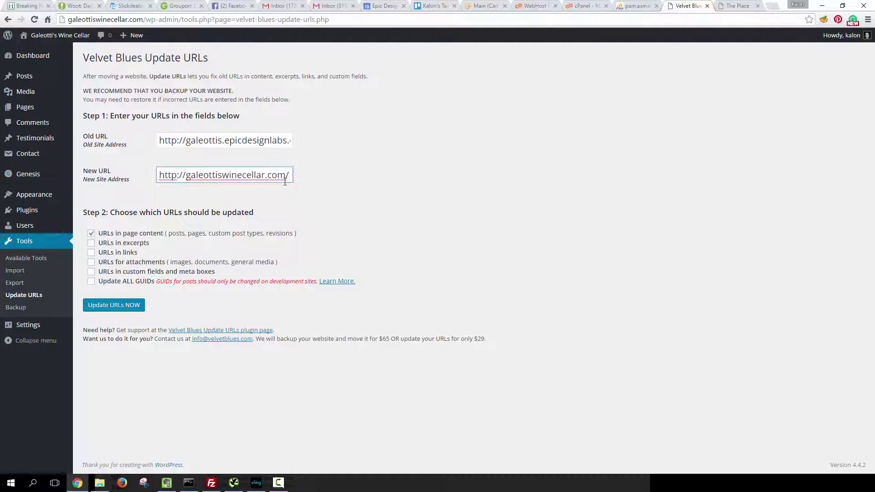
pyautogui.press('BackSpace')
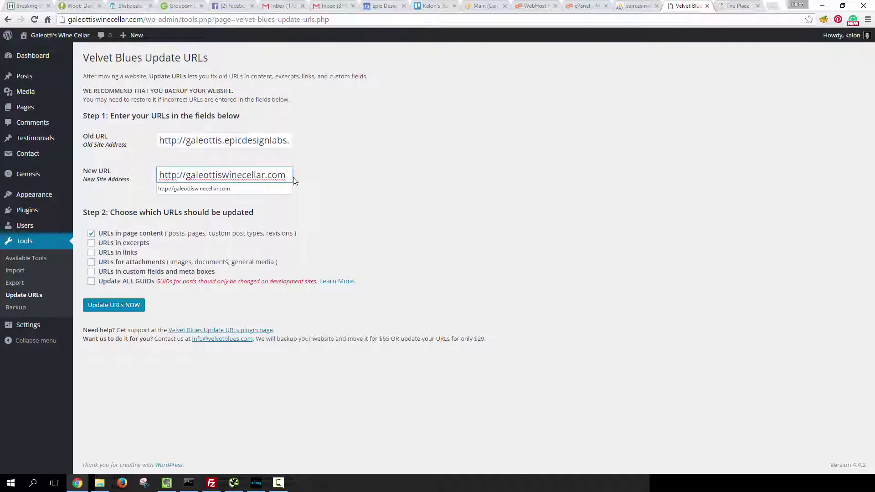
# Step: Check that the old and new URL fields hold the correct addresses
pyautogui.moveTo(279, 135); pyautogui.dragTo(293, 137)
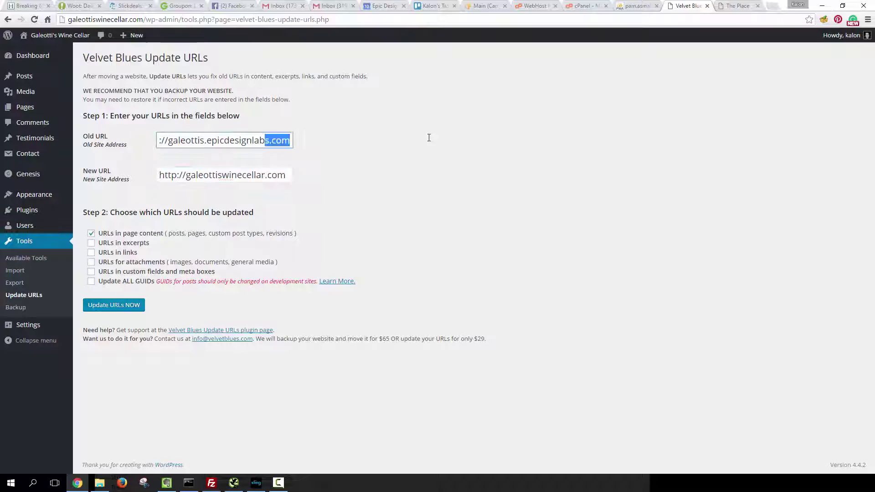
pyautogui.click(289, 175)
pyautogui.moveTo(294, 176); pyautogui.dragTo(273, 176)
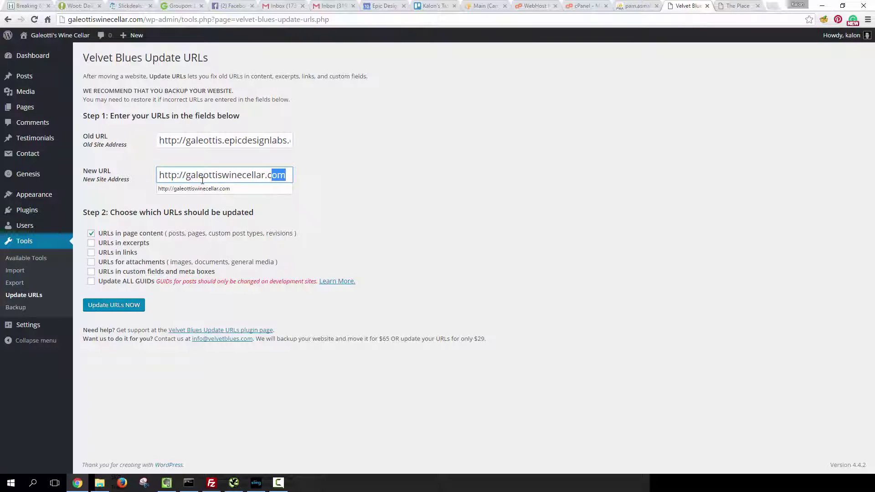
pyautogui.click(286, 175)
pyautogui.moveTo(160, 176); pyautogui.dragTo(299, 176)
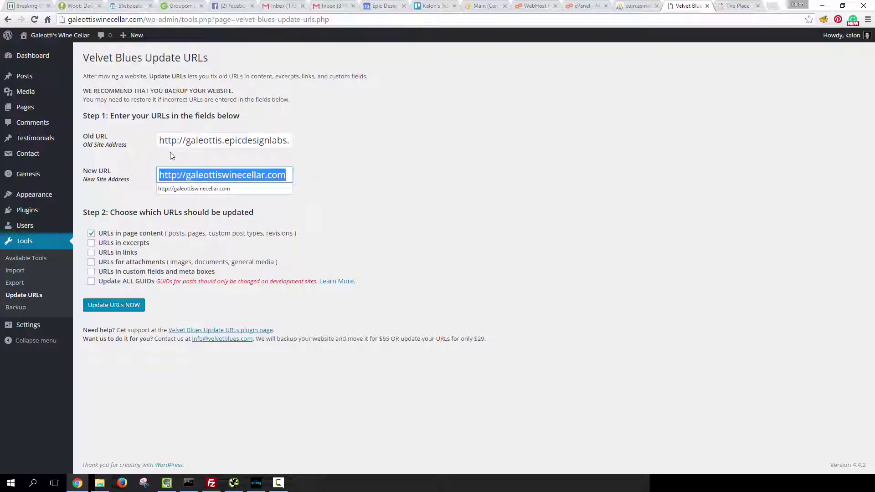
pyautogui.moveTo(160, 140); pyautogui.dragTo(371, 141)
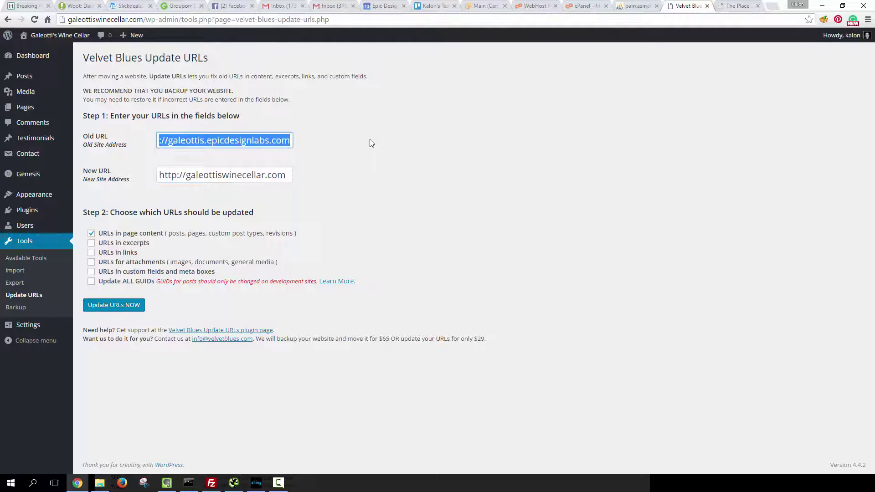
# Step: Include excerpts, links, attachments and custom fields in the URL update
pyautogui.click(360, 141)
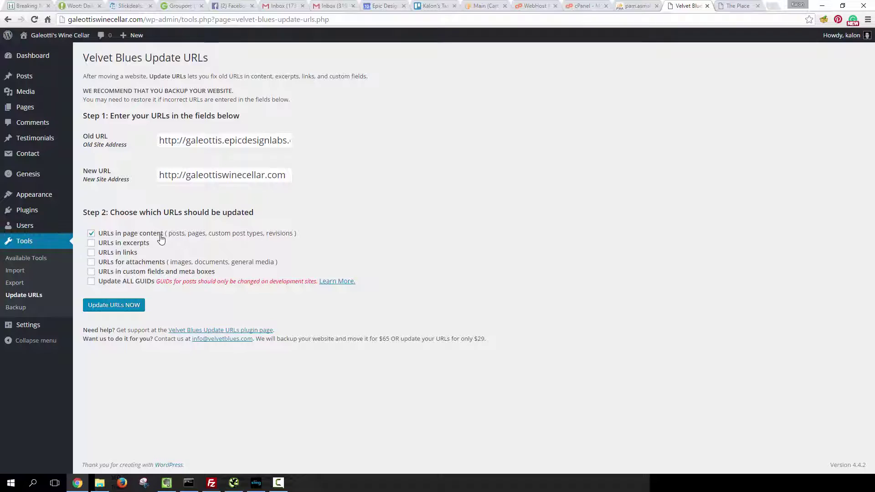
pyautogui.click(91, 243)
pyautogui.click(91, 253)
pyautogui.click(91, 263)
pyautogui.click(91, 272)
# Step: Run the URL update, which updates 18 content items and 20 attachments
pyautogui.click(110, 309)
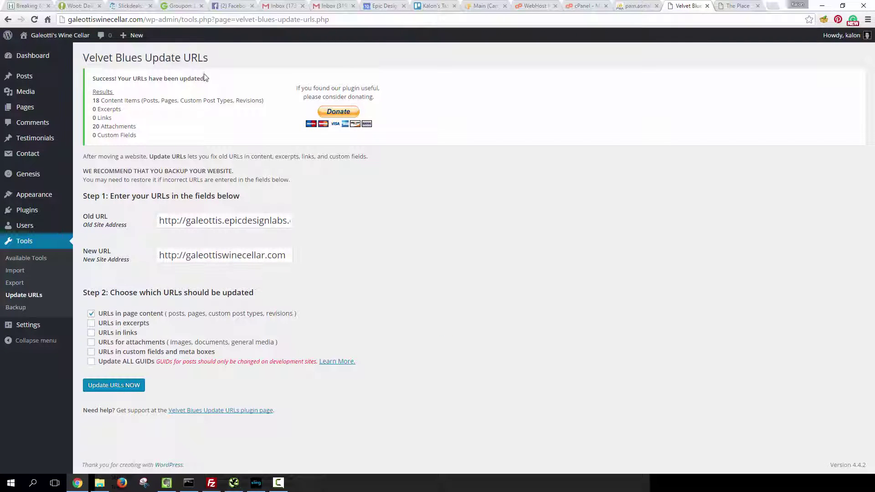
pyautogui.moveTo(206, 79); pyautogui.dragTo(71, 85)
pyautogui.moveTo(134, 83); pyautogui.dragTo(103, 77)
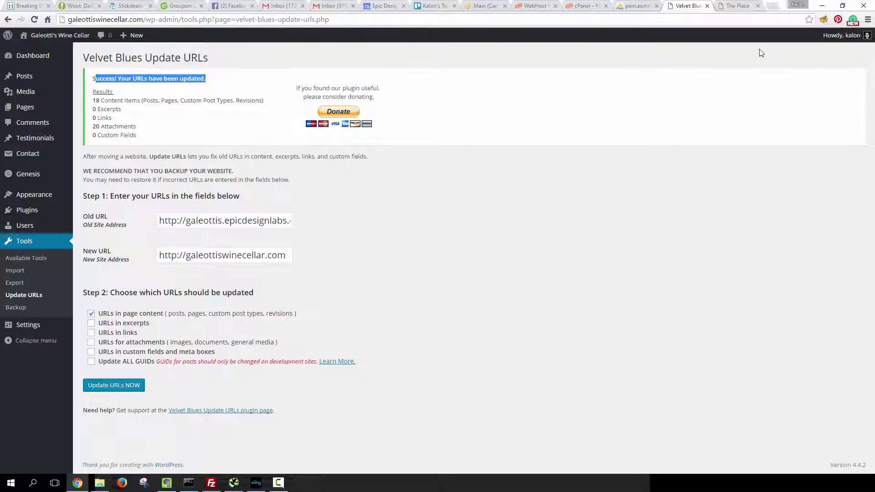
pyautogui.click(745, 7)
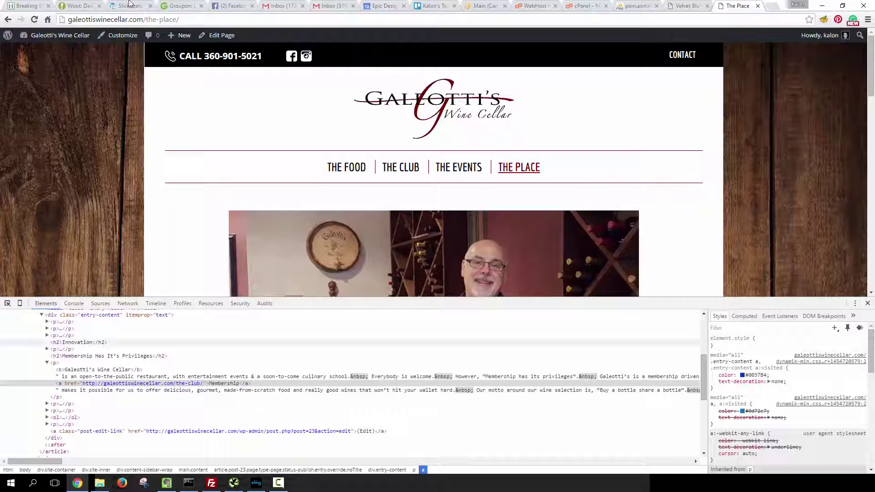
# Step: Inspect The Place page photo to confirm its src uses galeottiswinecellar.com
pyautogui.rightClick(428, 264)
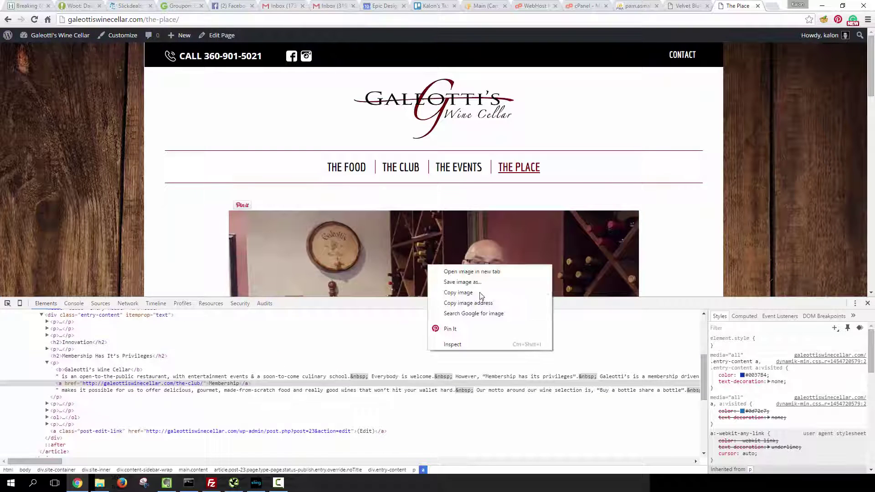
pyautogui.click(477, 344)
pyautogui.moveTo(253, 334)
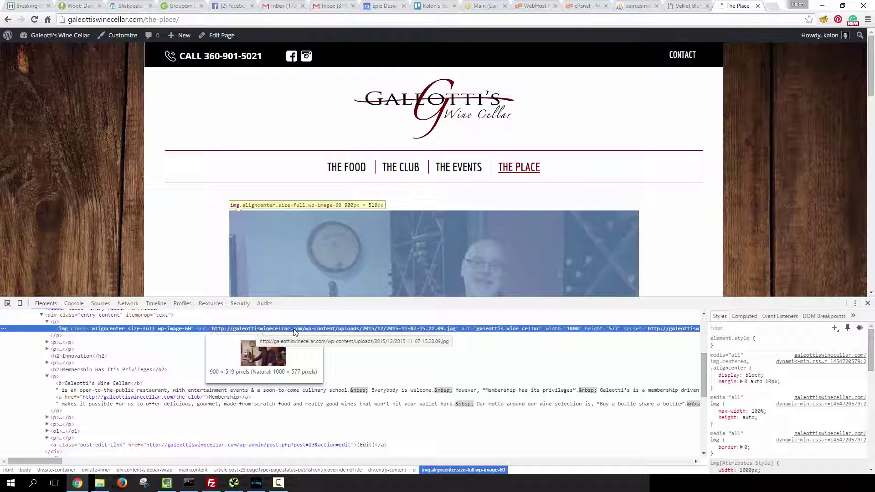
pyautogui.click(720, 250)
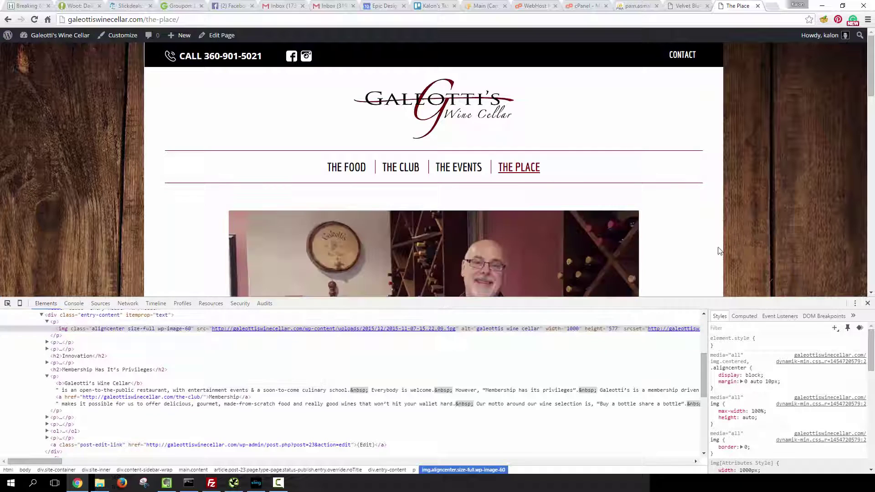
pyautogui.click(866, 304)
# Step: Confirm the closing membership link uses the new domain, then go back to Velvet Blues
pyautogui.scroll(-3, 645, 314)
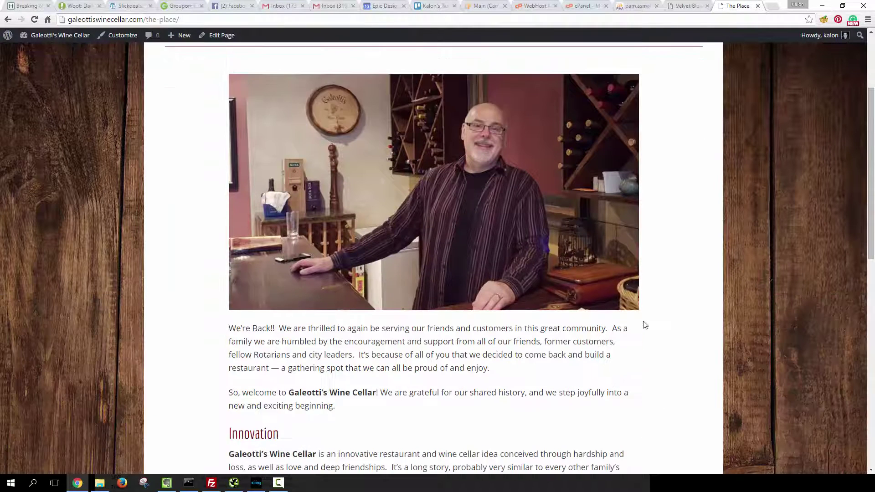
pyautogui.scroll(-8, 645, 324)
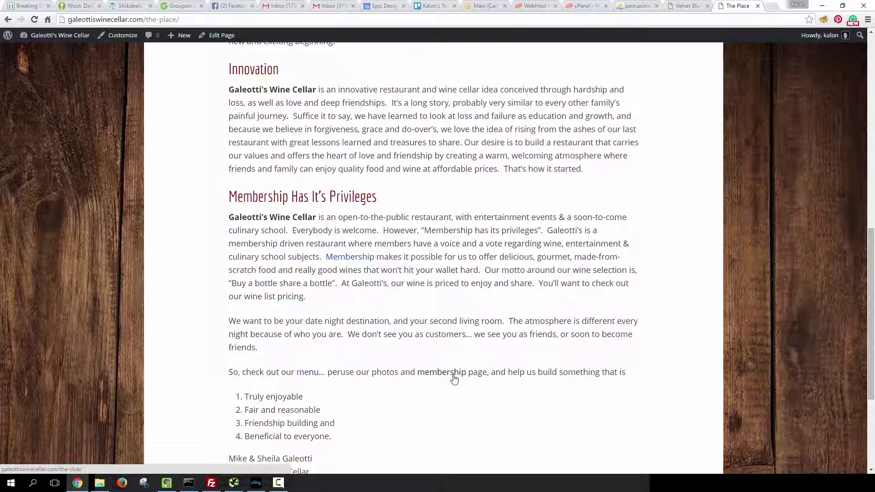
pyautogui.click(688, 5)
pyautogui.moveTo(209, 58); pyautogui.dragTo(86, 58)
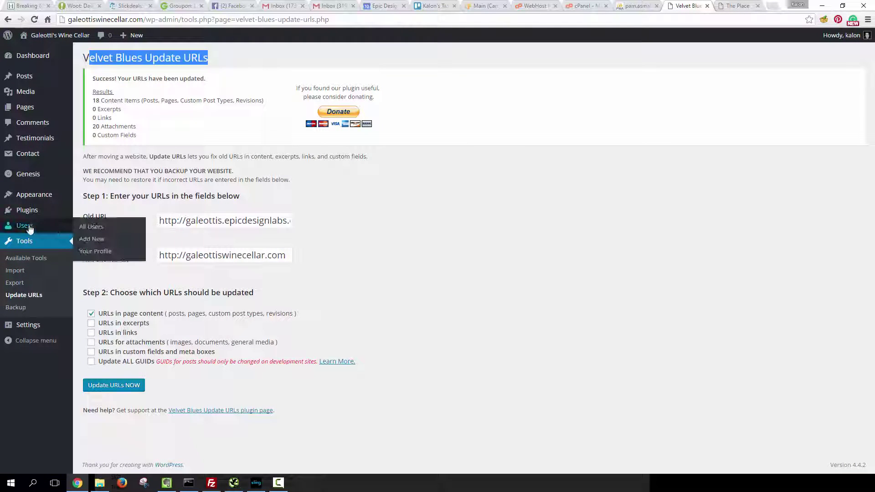
# Step: Deactivate the Velvet Blues Update URLs plugin from the Installed Plugins list
pyautogui.moveTo(58, 210)
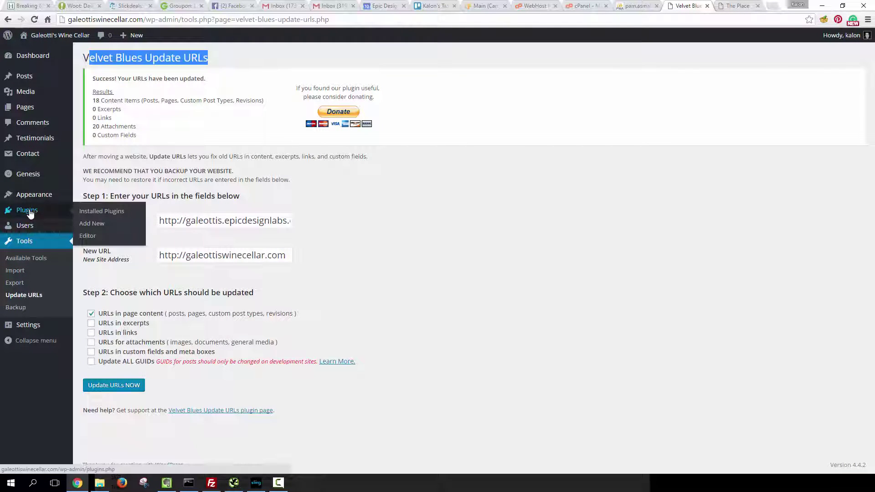
pyautogui.click(98, 212)
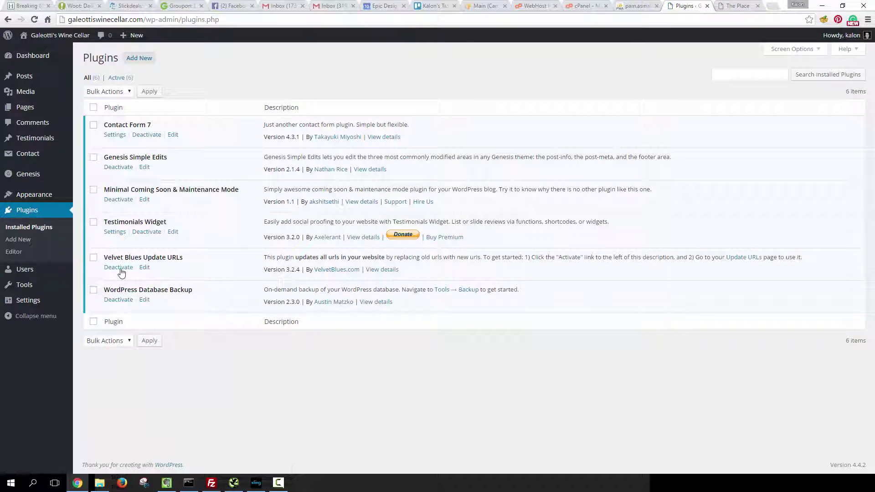
pyautogui.click(121, 272)
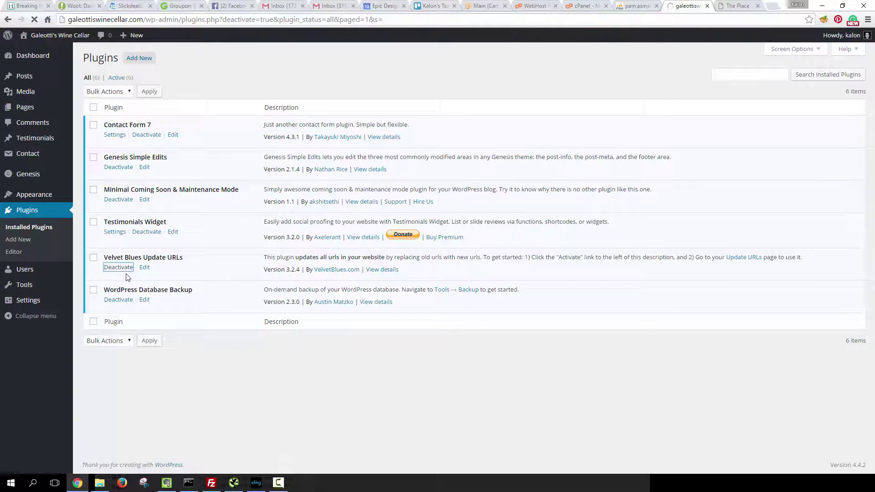
# Step: Start deleting Velvet Blues Update URLs and review its Delete Plugin confirmation page
pyautogui.click(157, 295)
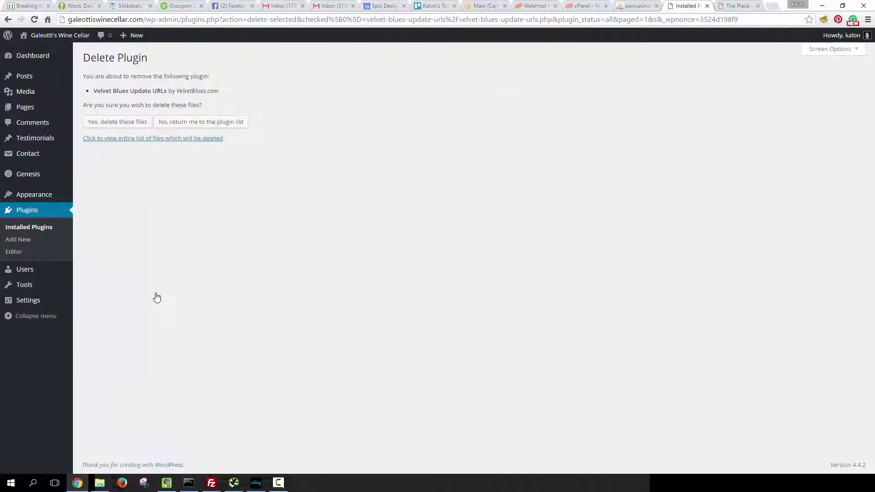
pyautogui.click(120, 122)
pyautogui.moveTo(93, 91); pyautogui.dragTo(167, 92)
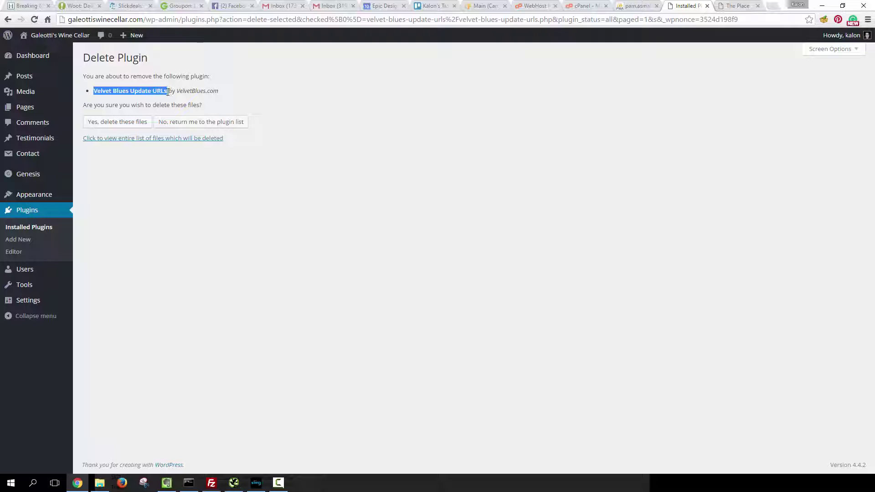
pyautogui.click(132, 93)
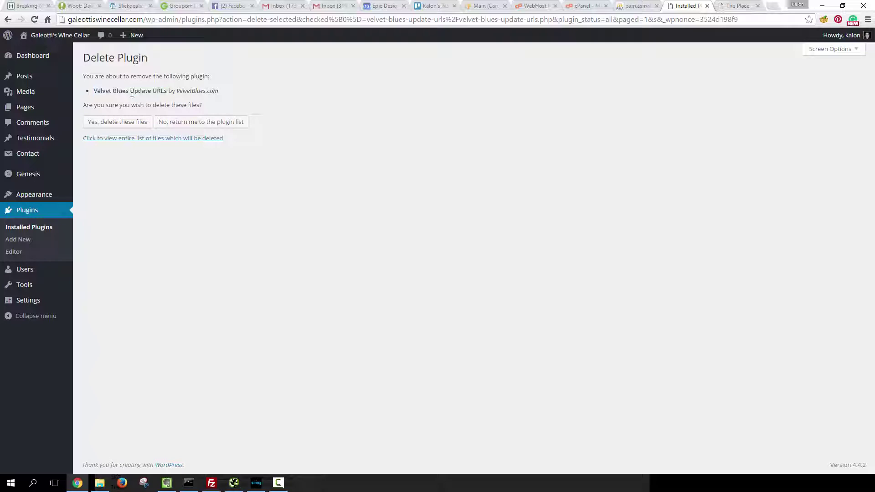
pyautogui.moveTo(94, 93); pyautogui.dragTo(170, 92)
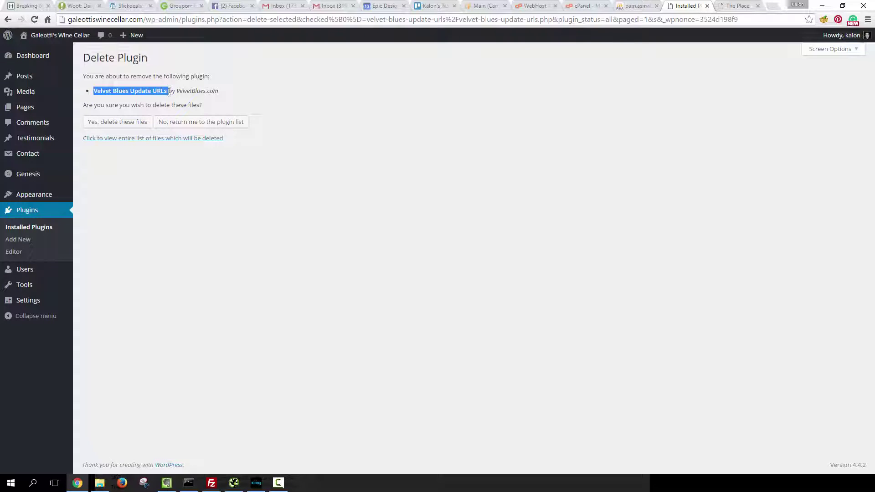
# Step: Confirm deletion of the Velvet Blues Update URLs plugin files
pyautogui.click(139, 126)
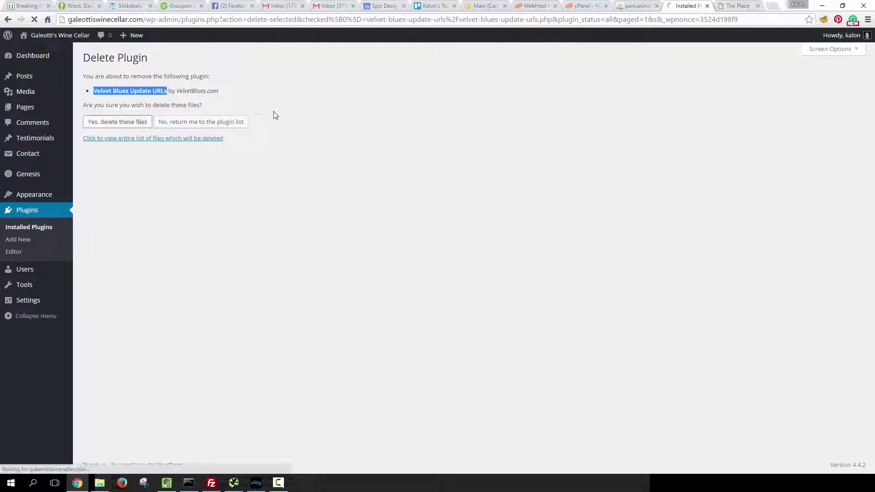